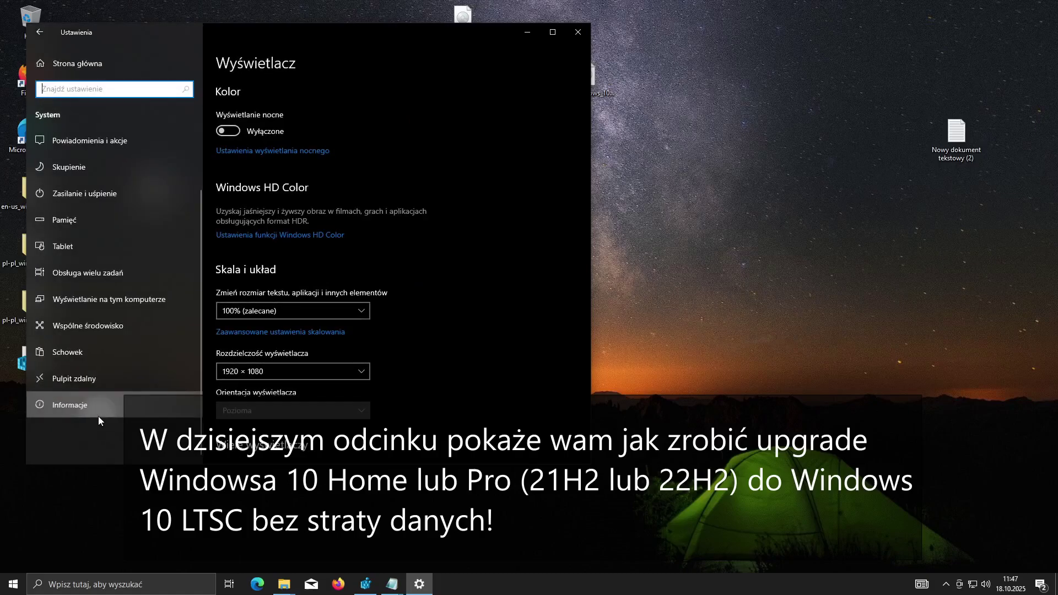
- Check the Windows edition and version in the system information settings, and minimize the Settings window
scroll(480, 53, down, 10)
scroll(471, 232, up, 5)
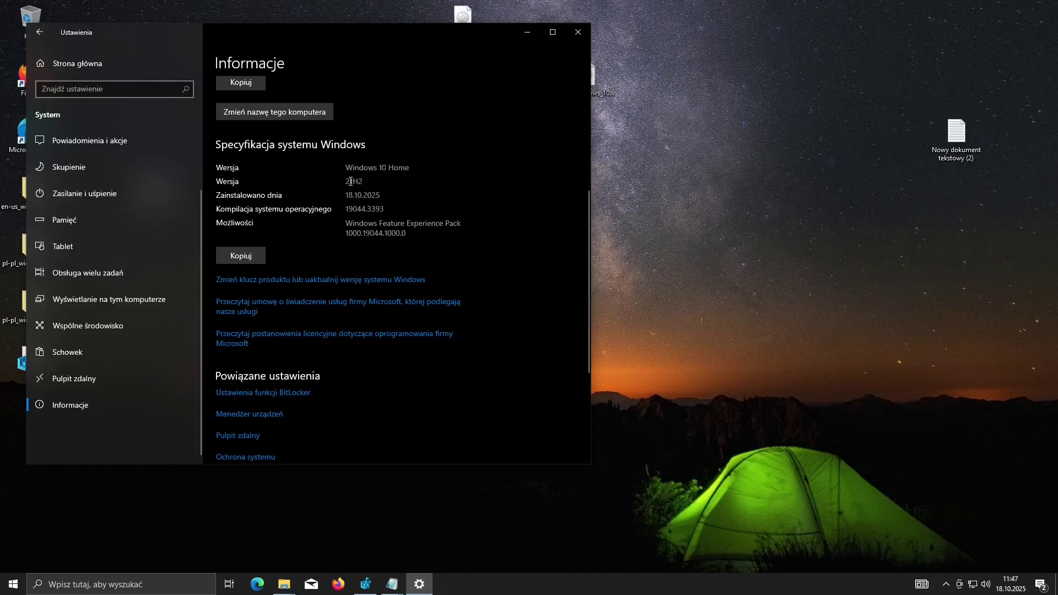
click(527, 32)
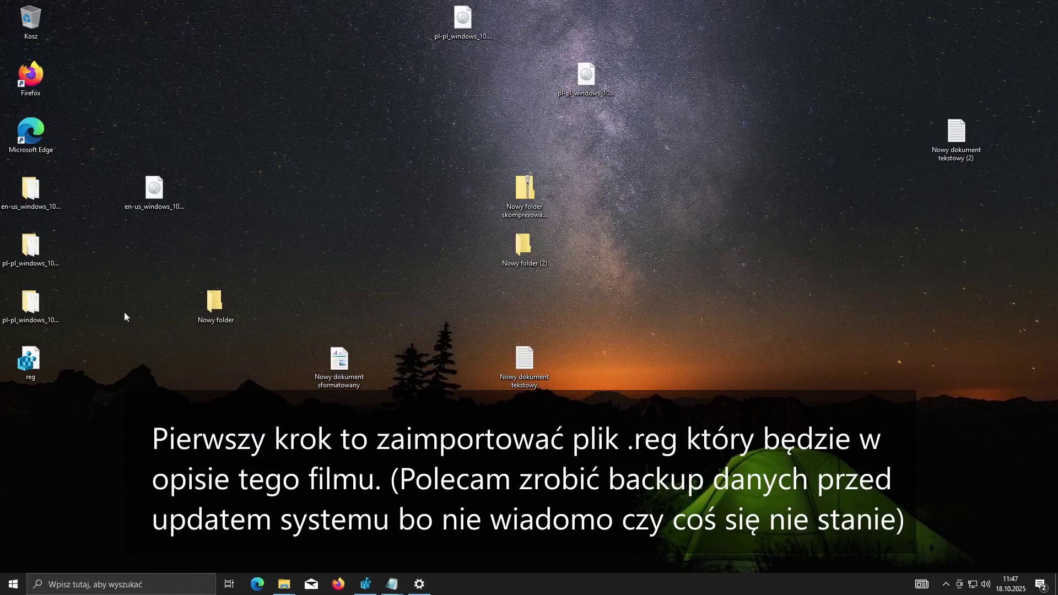
- Open the reg file from the desktop for editing, review its registry entries, and close it without changes
right_click(48, 354)
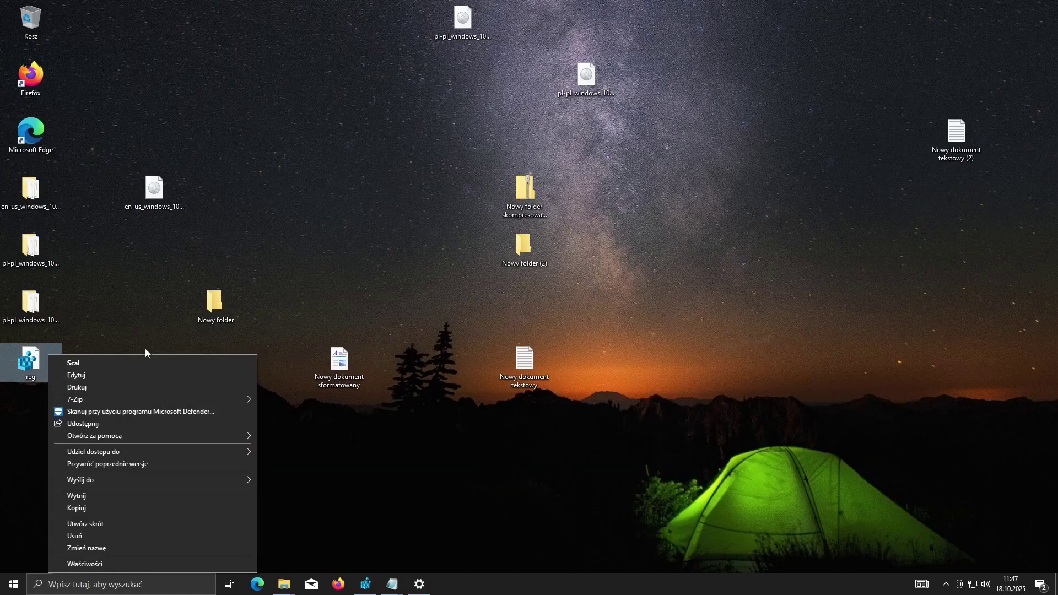
click(118, 377)
key(shift+Up)
key(shift+Up)
key(shift+Up)
key(shift+Up)
key(shift+Up)
key(shift+Up)
key(shift+Up)
key(shift+Up)
key(shift+Up)
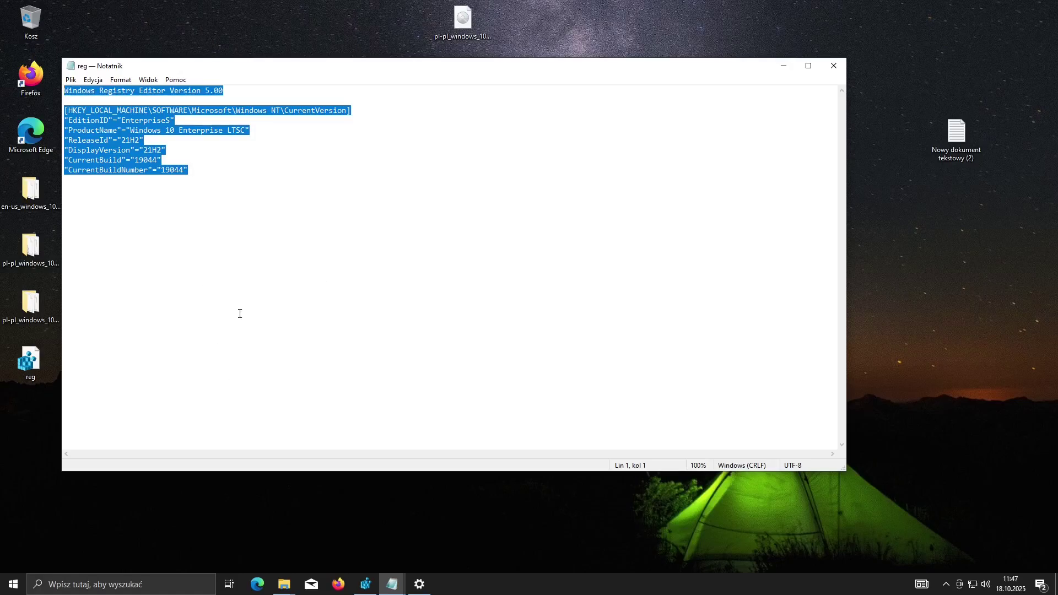
click(235, 317)
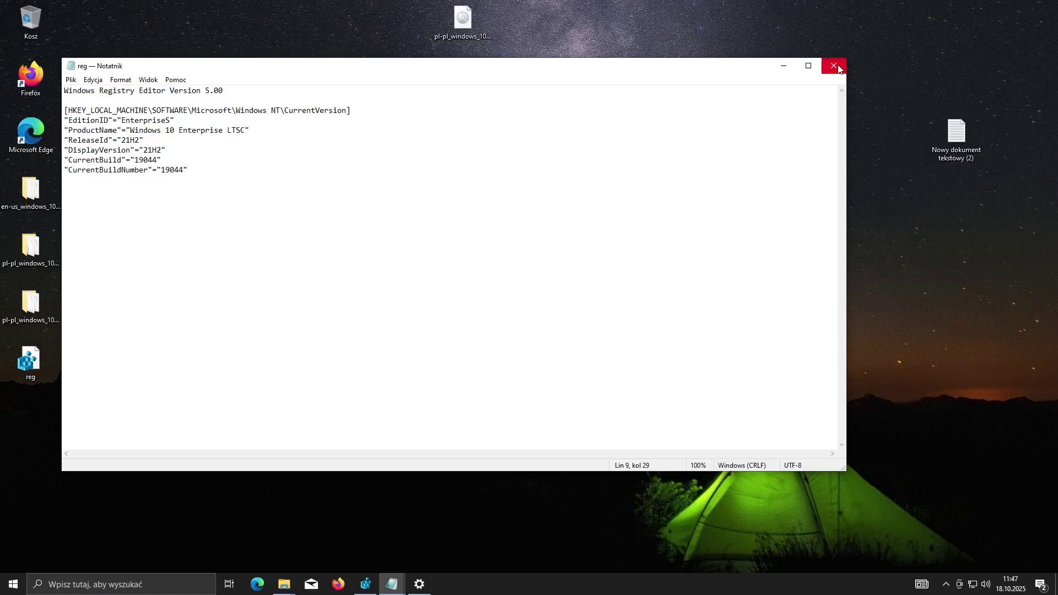
click(834, 66)
- Merge the desktop reg file into the Windows registry and confirm the import
double_click(30, 362)
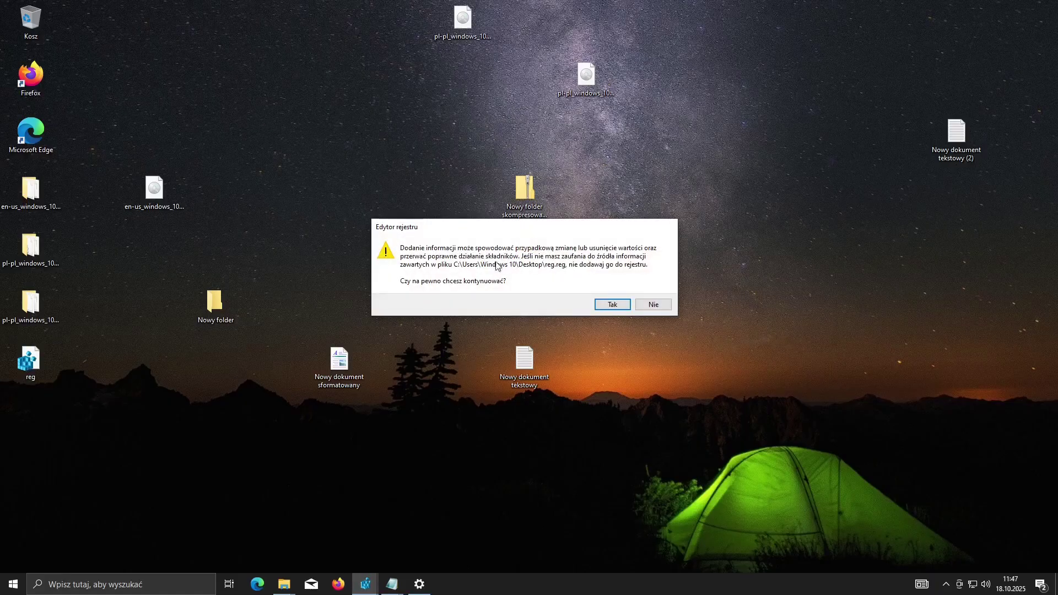
click(611, 305)
click(640, 293)
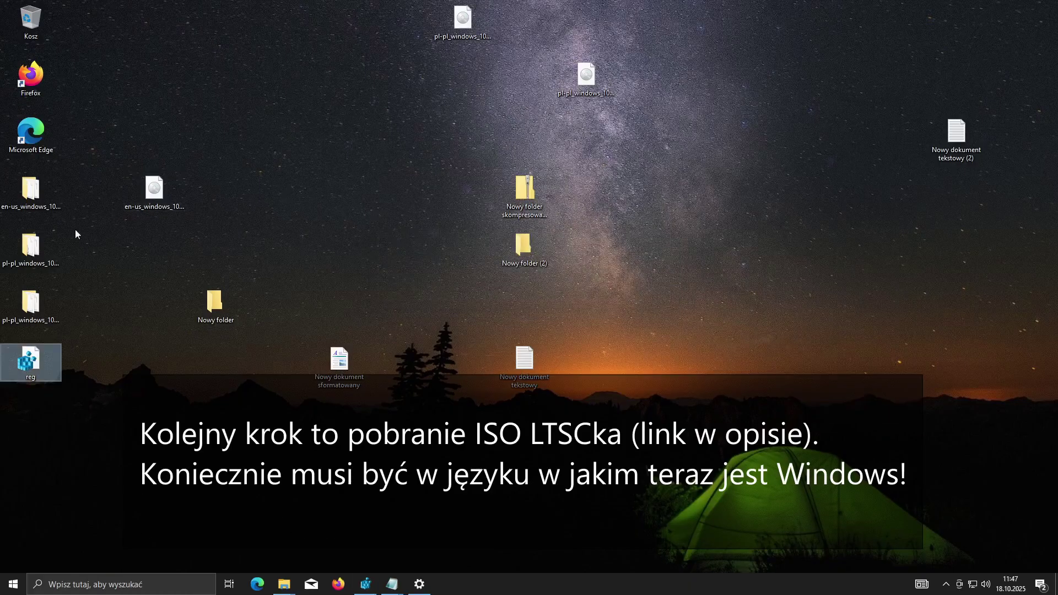
- Launch setup from the extracted pl-pl_windows_10_enterprise_ltsc_2021_x64_dvd_eff40776 folder on the desktop and minimize the folder window
double_click(30, 304)
double_click(346, 276)
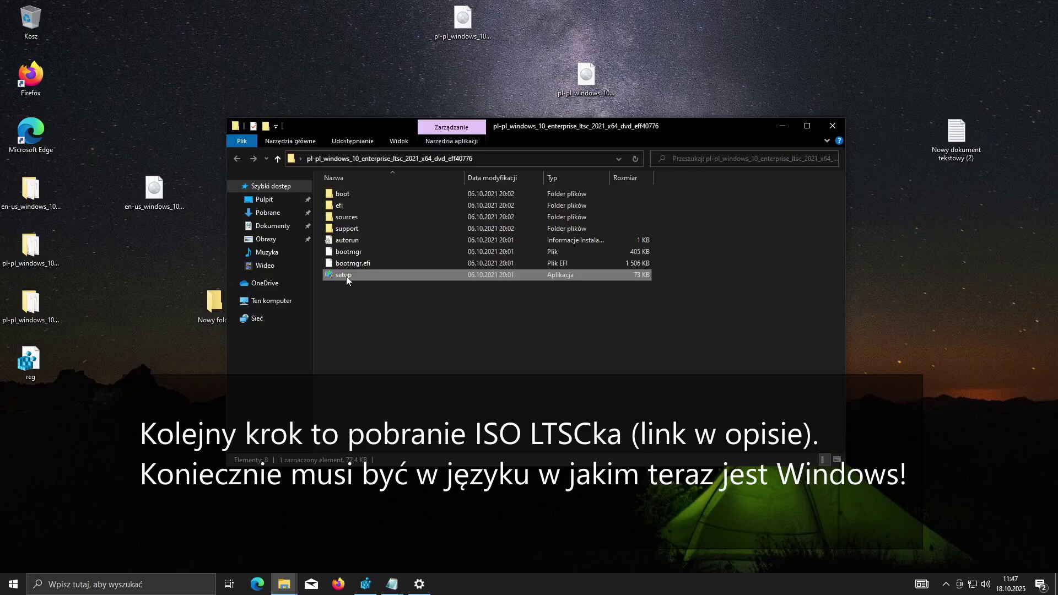
click(501, 372)
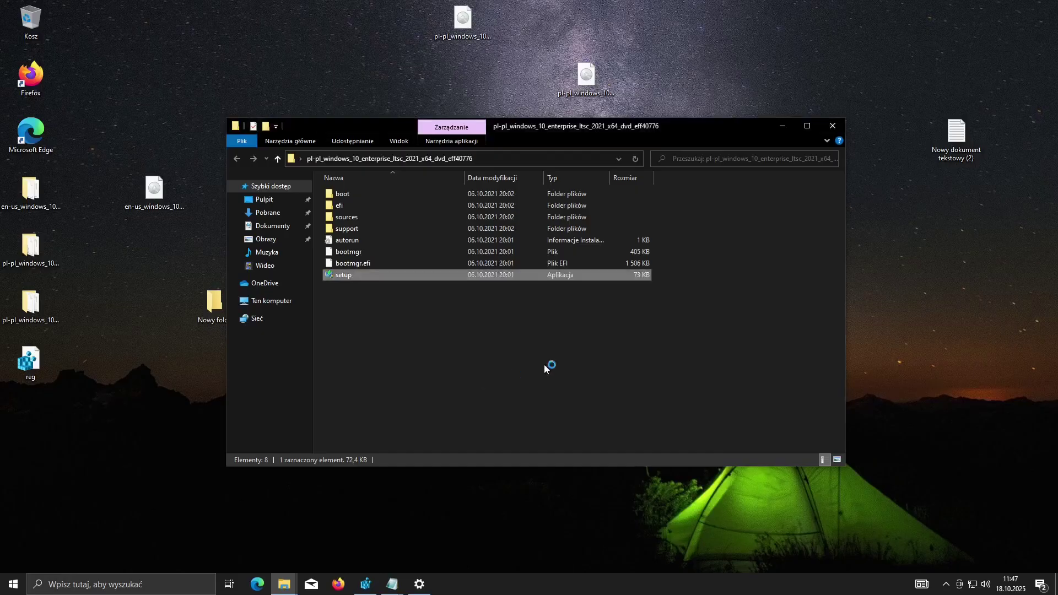
click(785, 131)
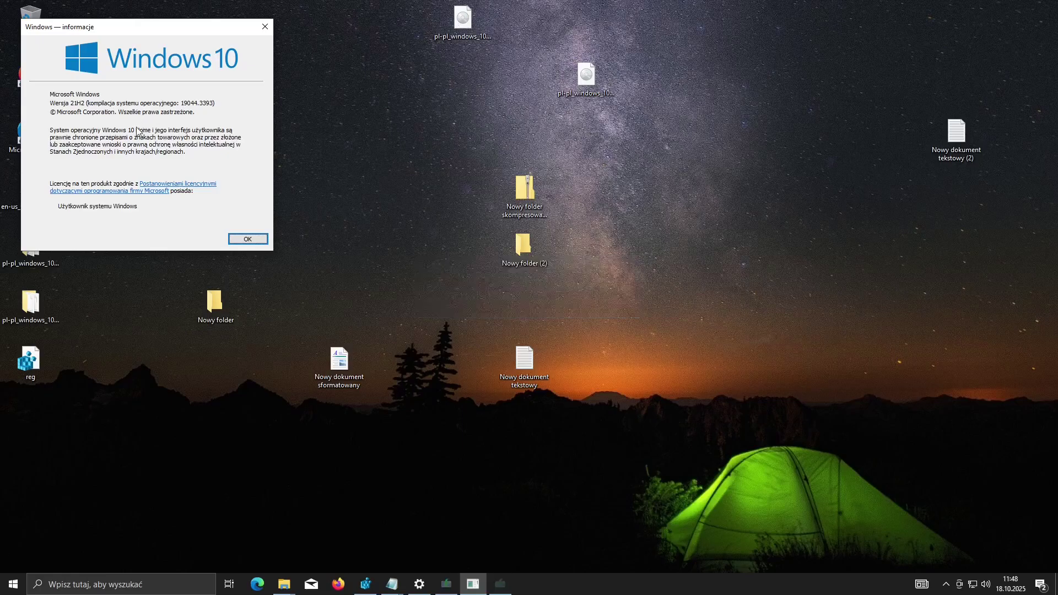
- Advance the Windows 10 installer through its opening pages to the ready-to-install summary
click(662, 416)
click(684, 417)
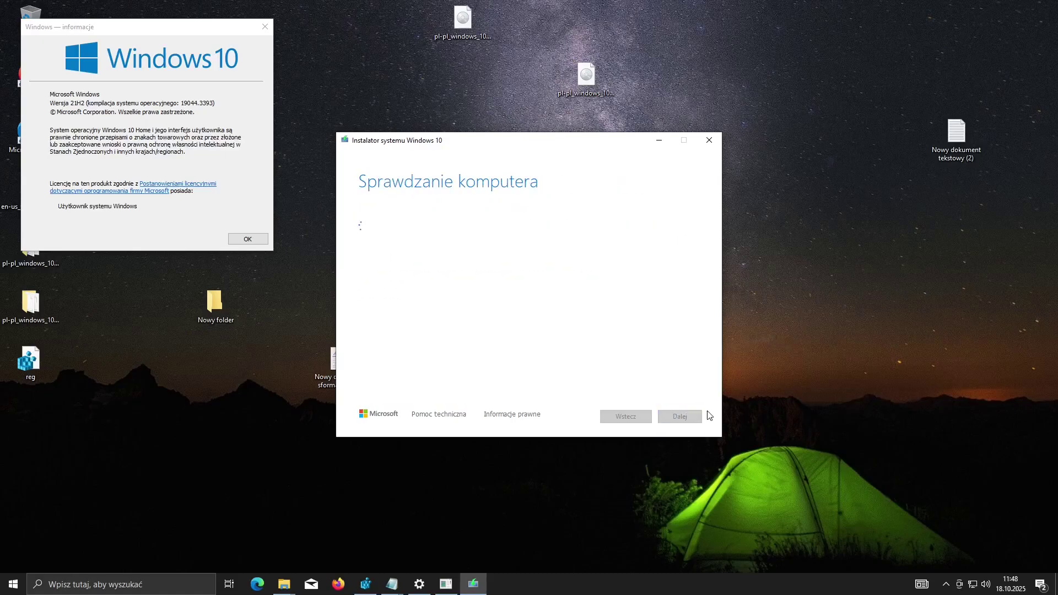
click(694, 417)
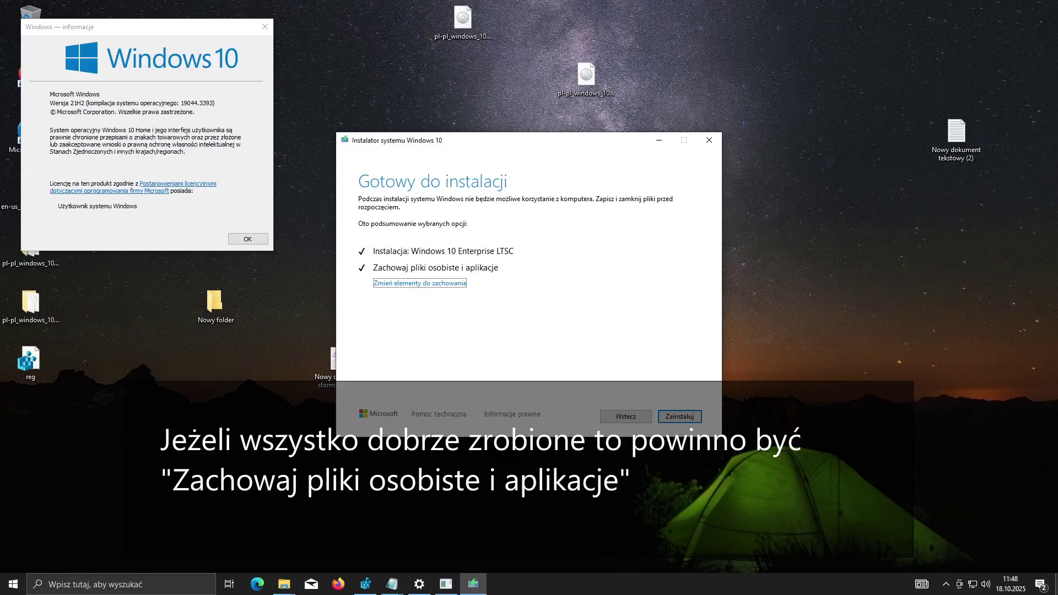
- Show the desktop, select all its icons to review the existing files, and clear the selection
click(1056, 585)
drag(6, 468, 1054, 4)
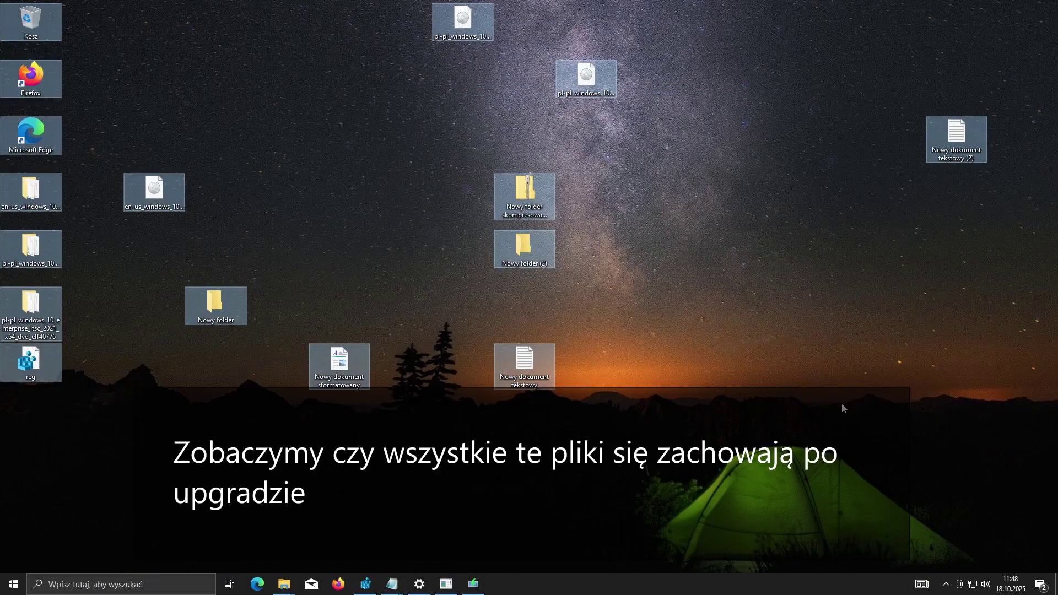
click(844, 407)
- Return to the Windows 10 installer and start the Windows 10 Enterprise LTSC installation, keeping personal files and apps
click(446, 584)
click(473, 584)
click(698, 418)
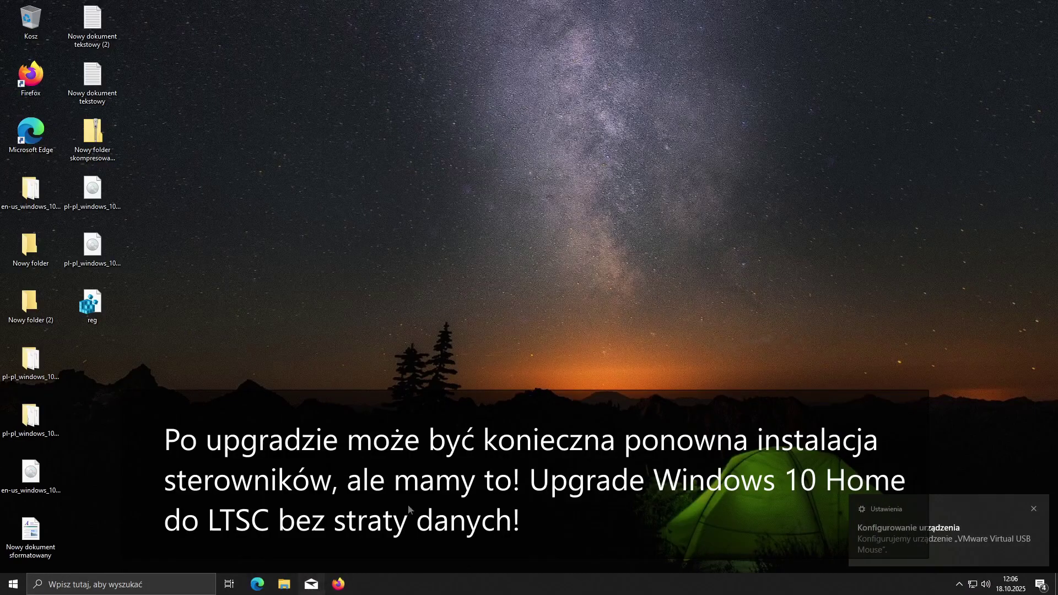
- Run winver to check the installed Windows edition and build, and close the information window
click(92, 585)
text(winv)
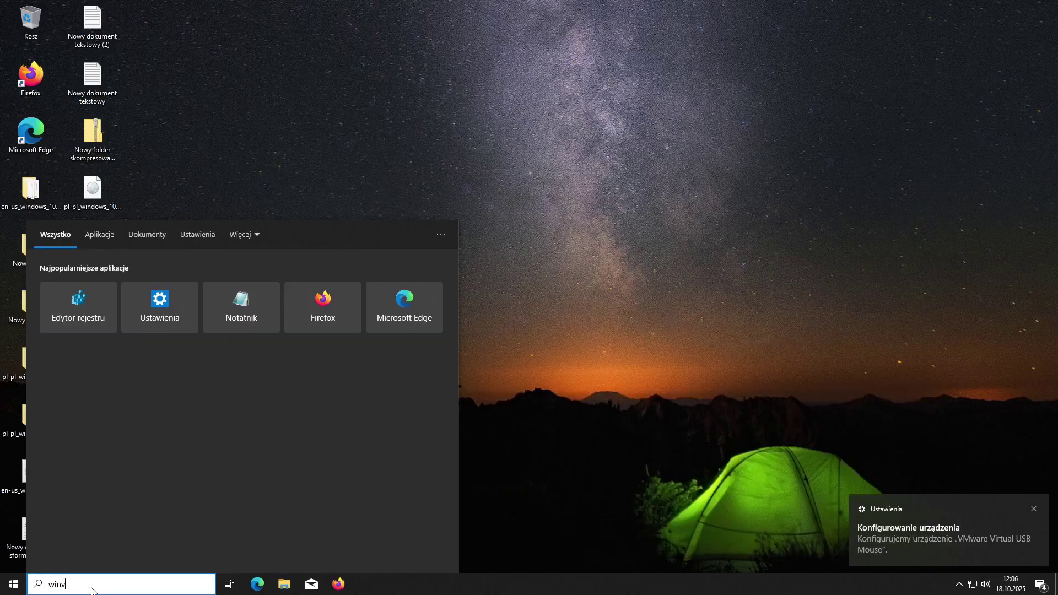
text(er)
key(Return)
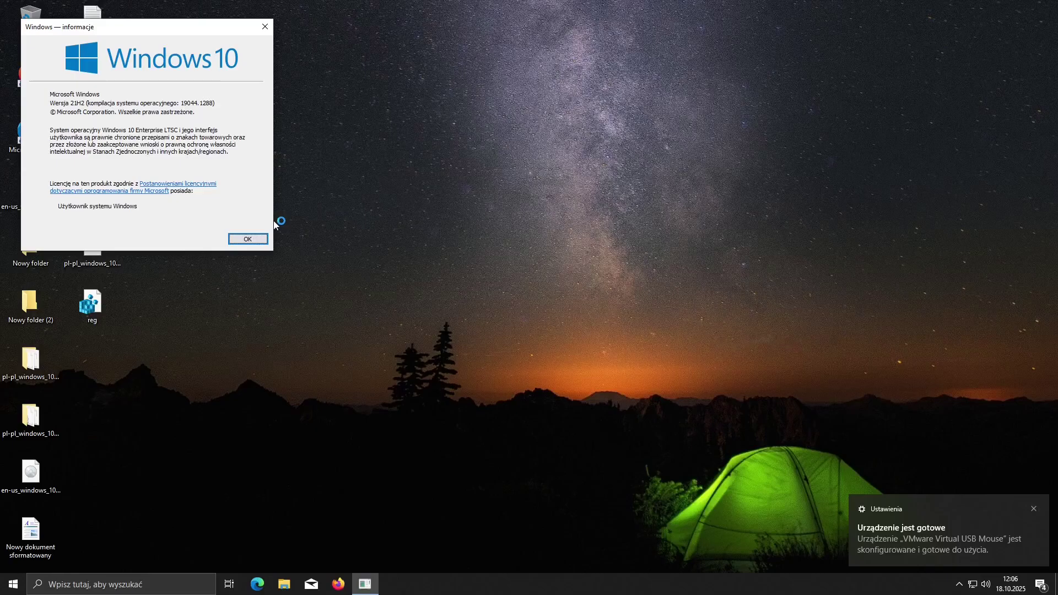
double_click(2, 6)
click(245, 237)
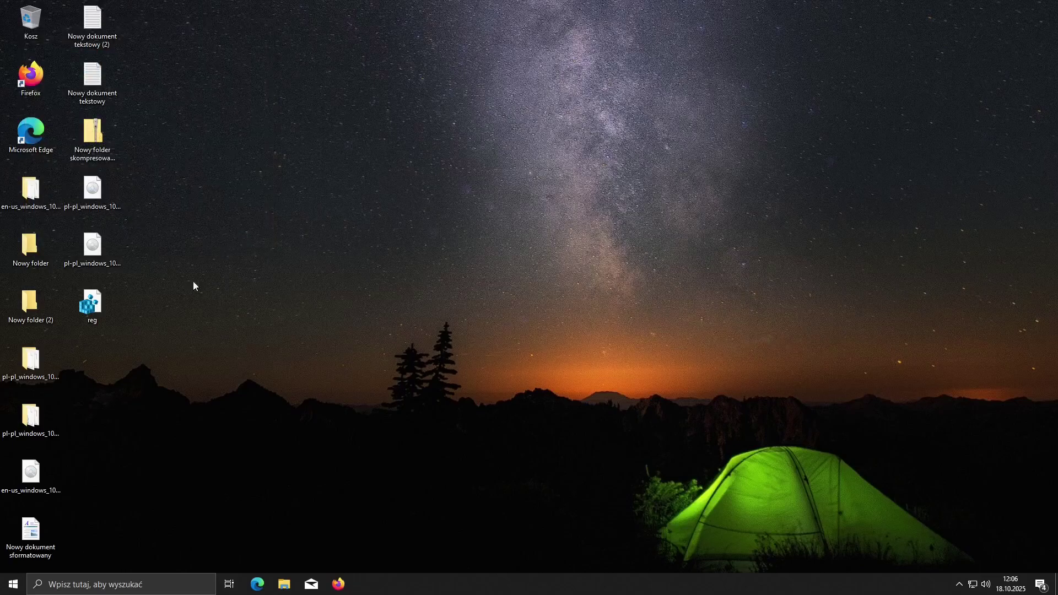
drag(77, 521, 42, 171)
click(41, 171)
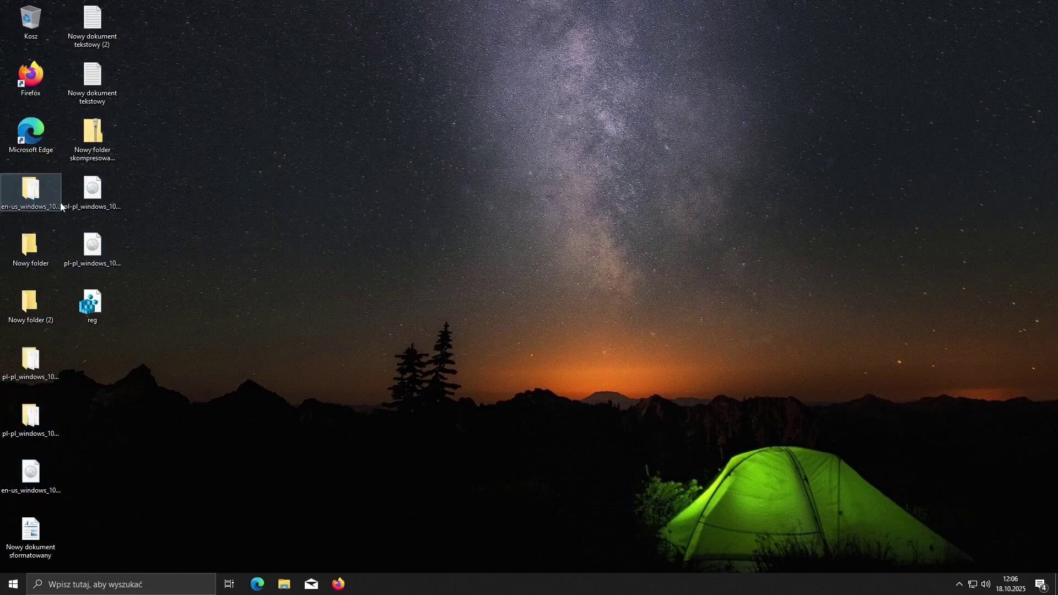
- Open the Windows Update page in Settings to check the update status, and close Settings
click(12, 585)
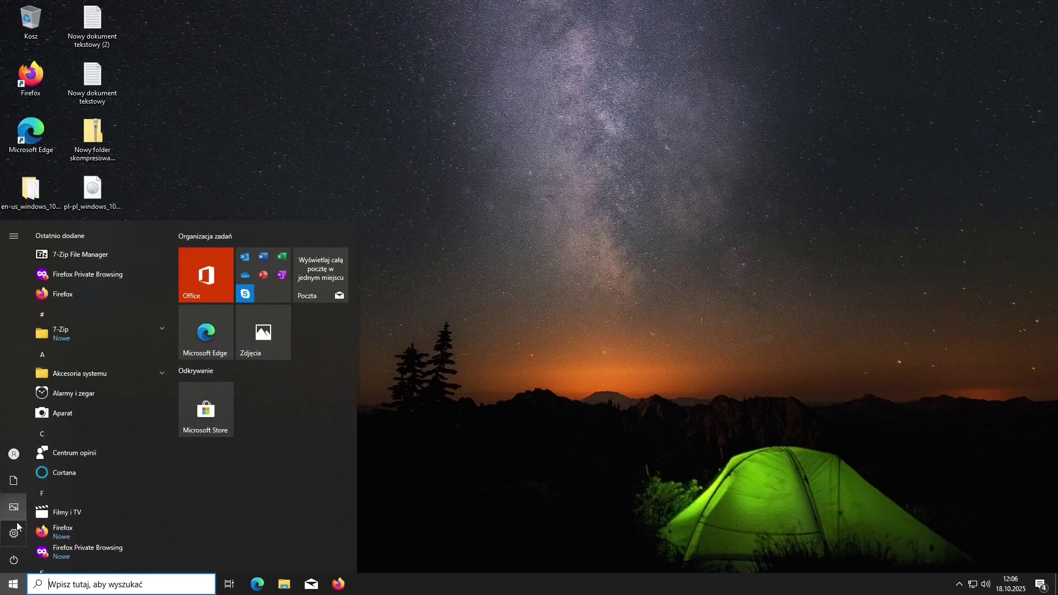
click(25, 535)
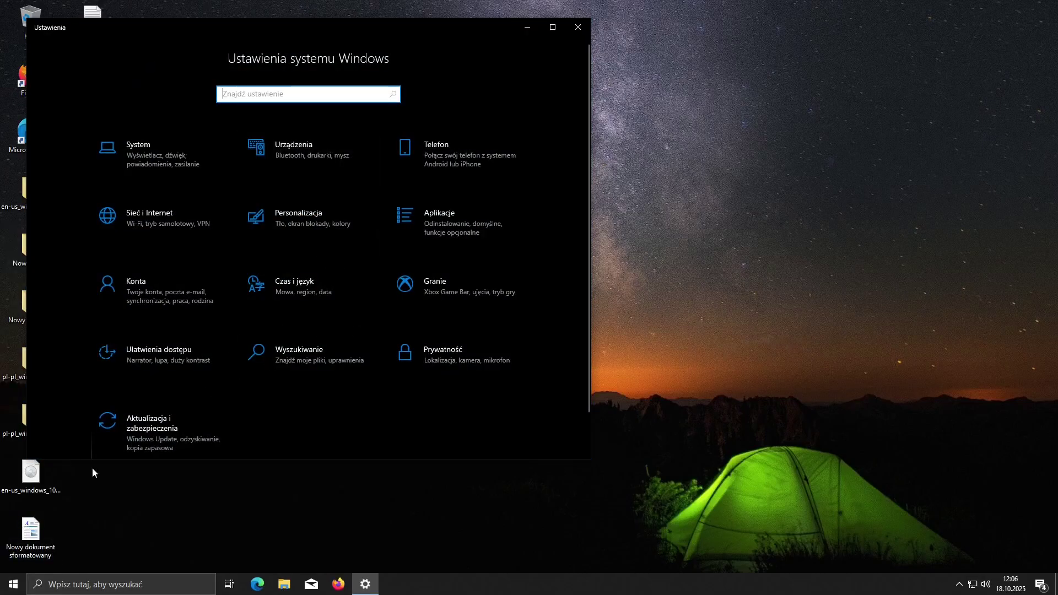
click(176, 413)
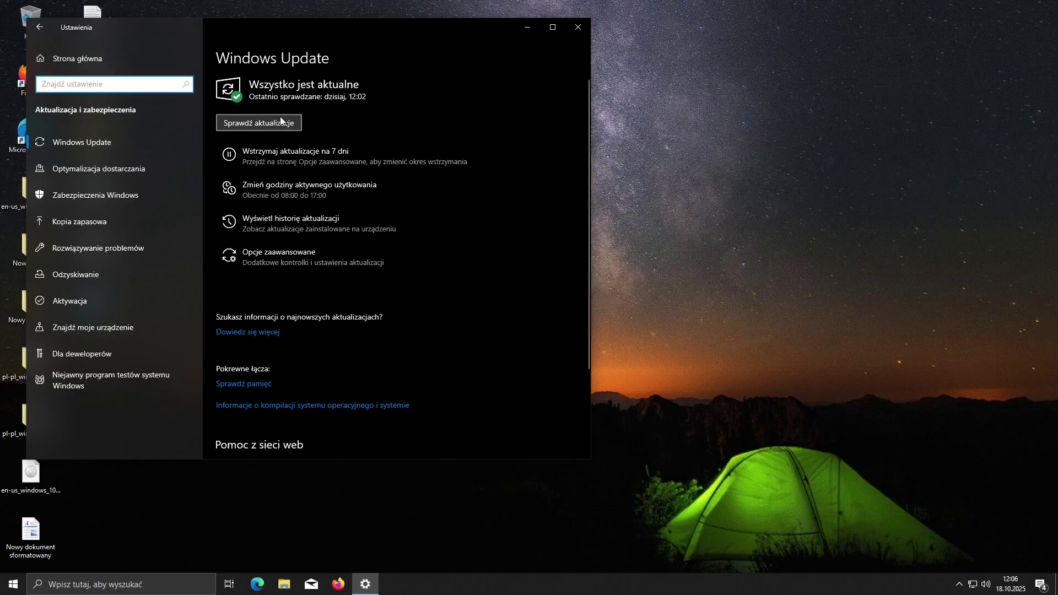
click(578, 28)
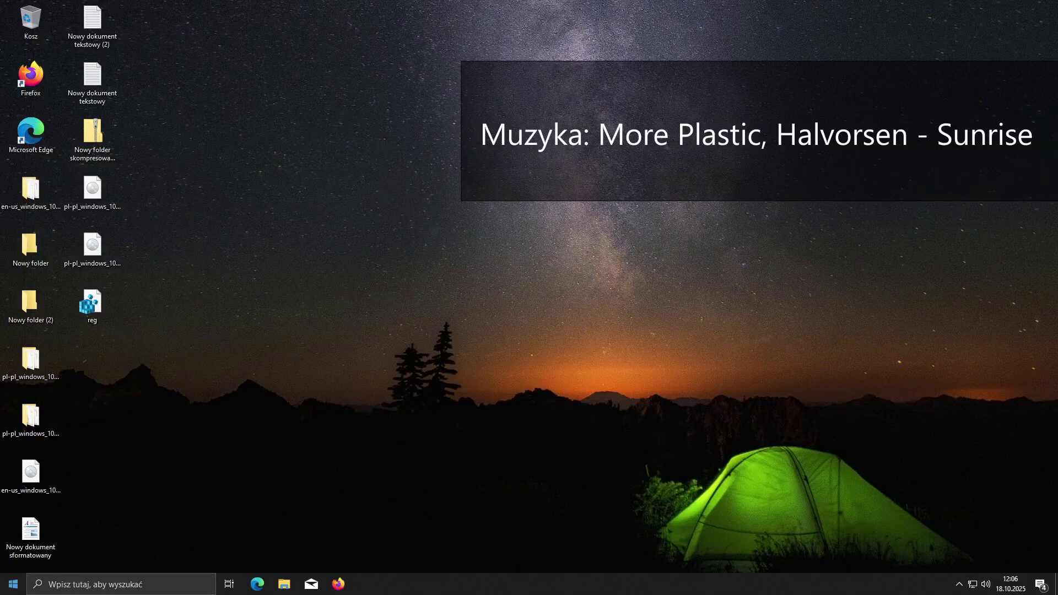
- Open the system information page in Settings and examine the device and Windows specifications
key(super)
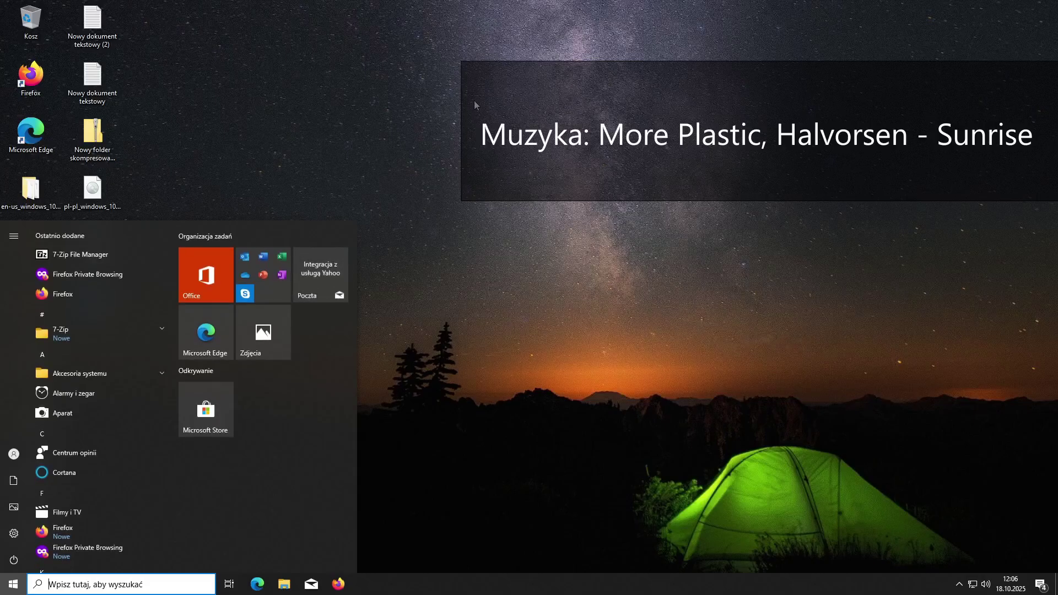
click(12, 534)
click(204, 423)
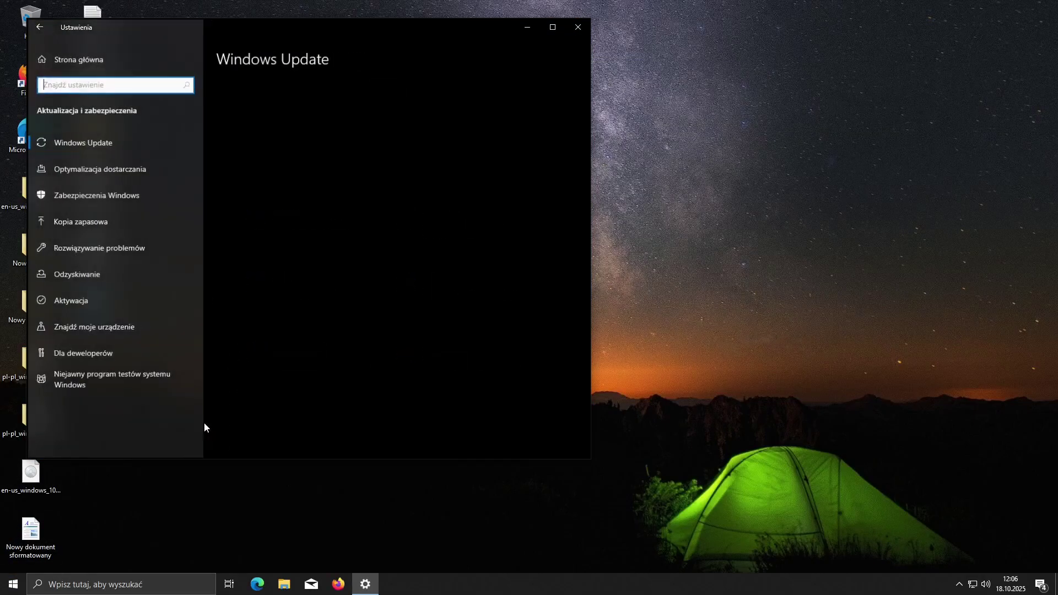
click(77, 59)
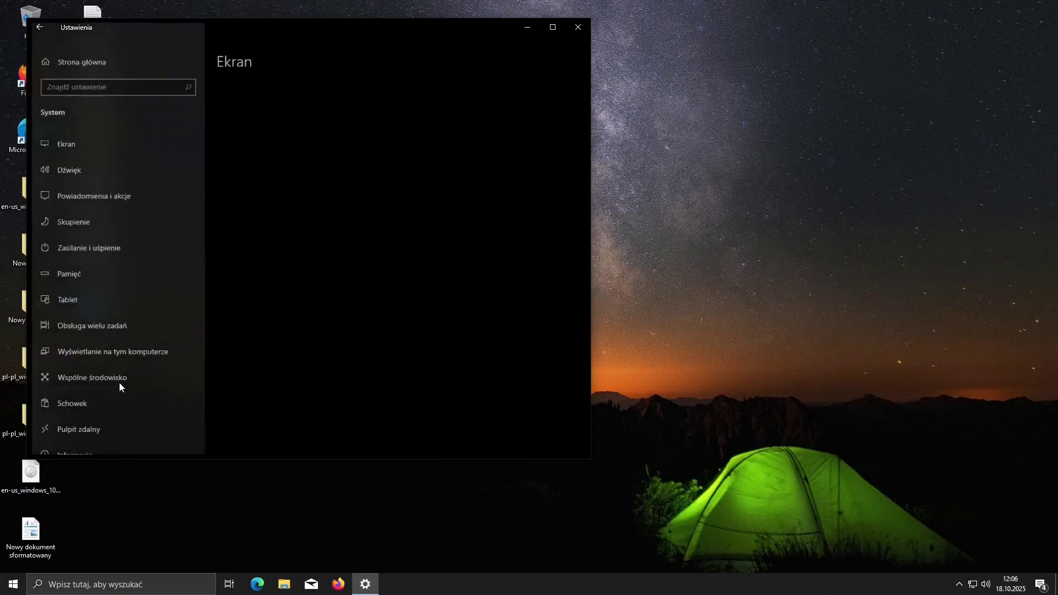
scroll(83, 408, down, 2)
click(84, 395)
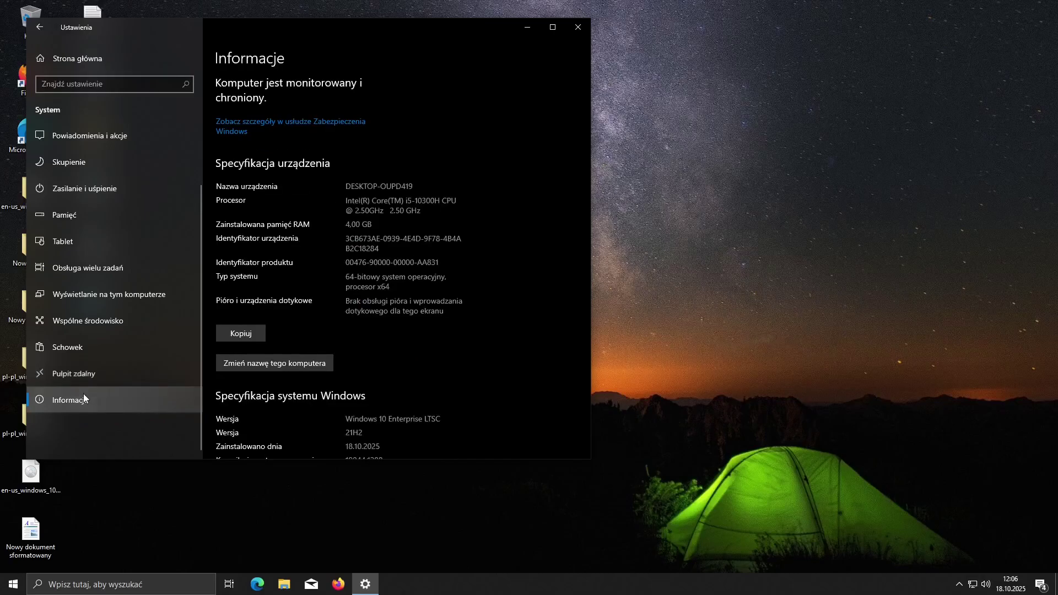
scroll(301, 224, down, 4)
scroll(363, 264, up, 4)
scroll(383, 194, down, 8)
scroll(358, 232, up, 3)
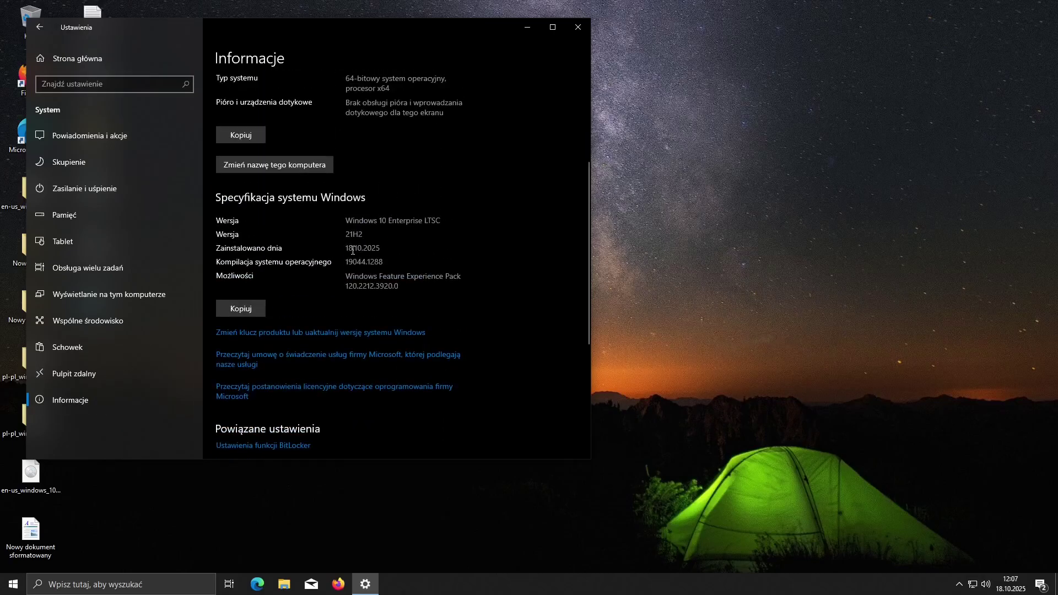